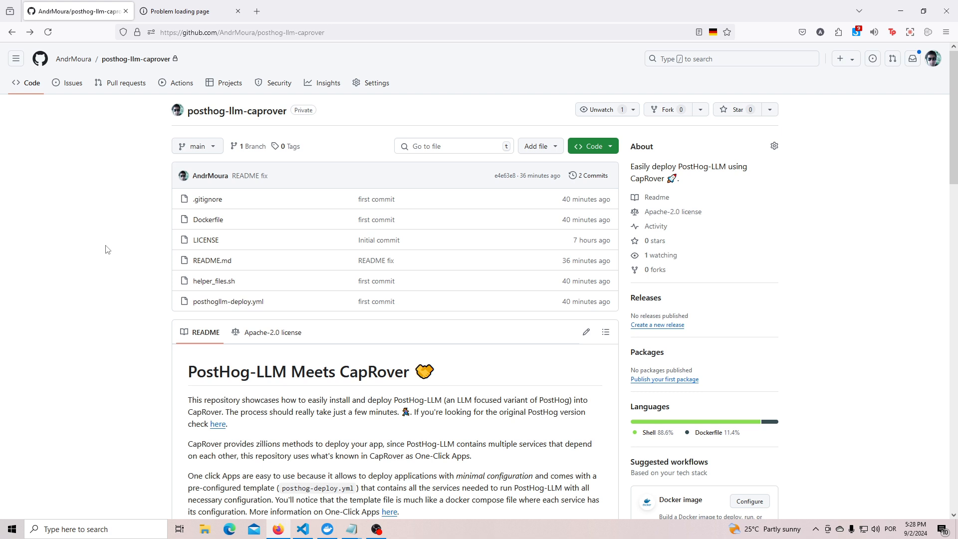
Copy the condensed local installation commands for CapRover from the repository's README.
scroll(176, 259, down, 5)
scroll(178, 297, down, 3)
scroll(166, 217, up, 8)
scroll(167, 220, down, 7)
scroll(237, 349, down, 4)
click(590, 128)
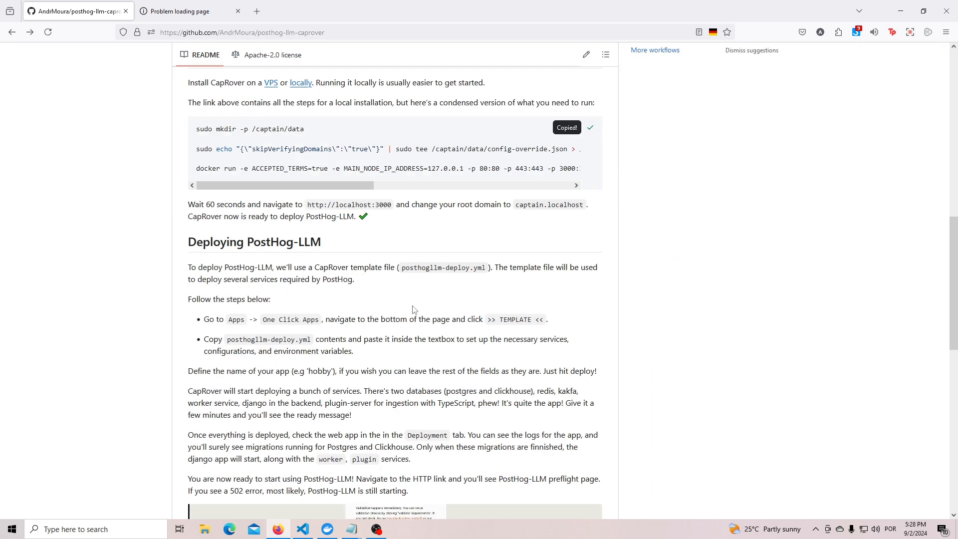
Switch to Visual Studio Code and run the copied CapRover installation commands in the terminal.
click(302, 529)
key(ctrl+v)
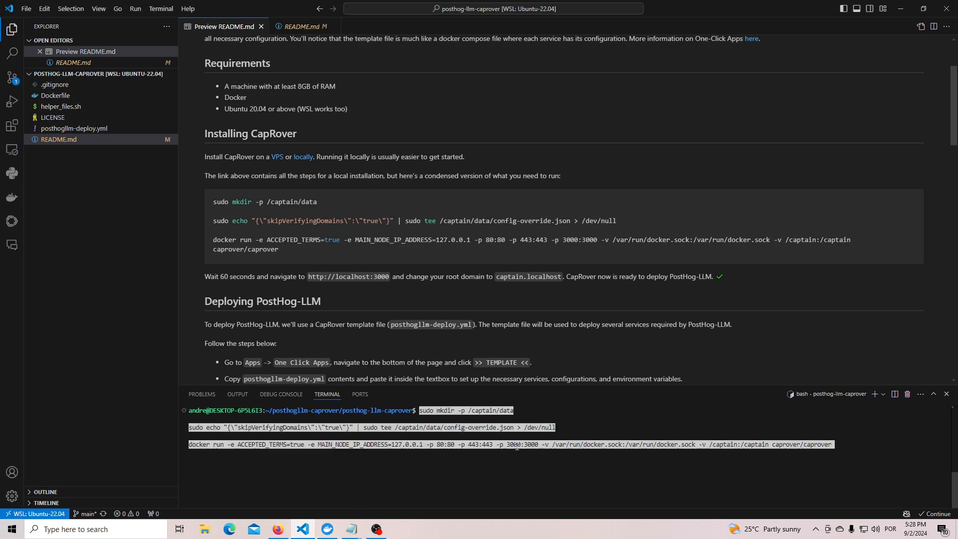
key(Return)
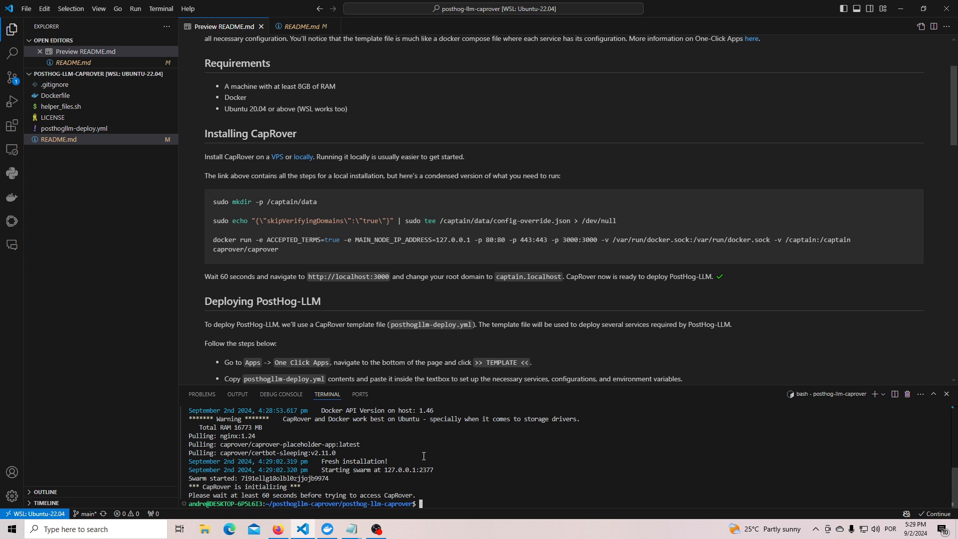
drag(426, 494, 189, 494)
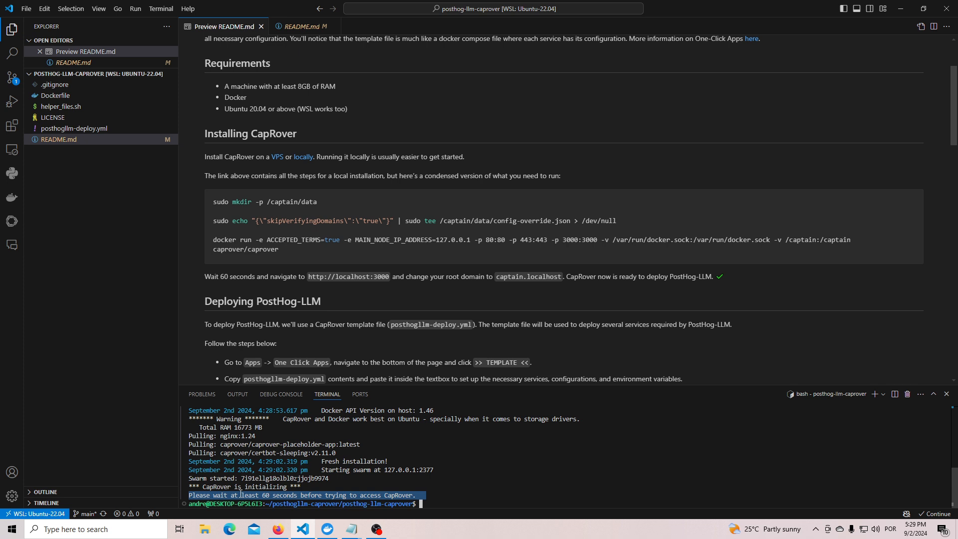
click(519, 492)
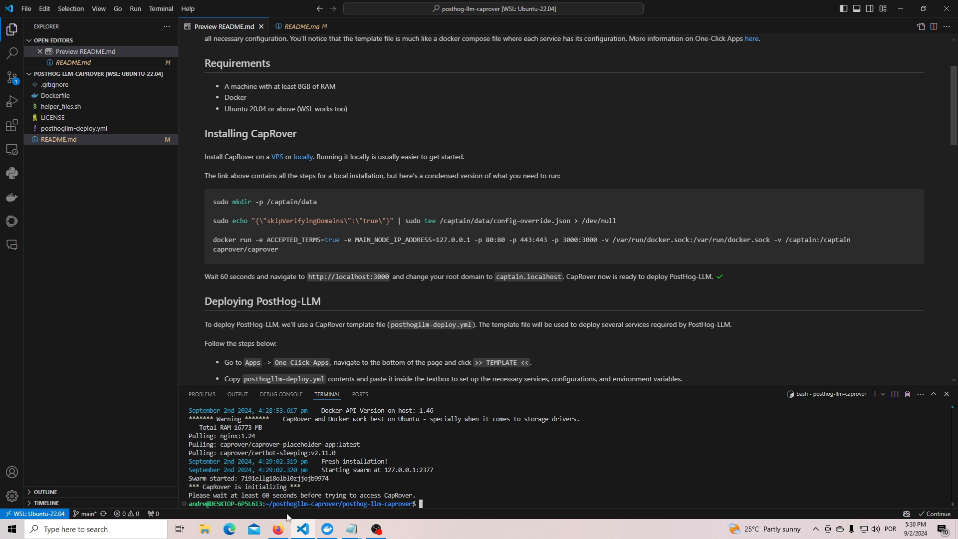
Switch to Firefox, reload the localhost:3000 page and log in to CapRover with the filled-in password.
click(278, 529)
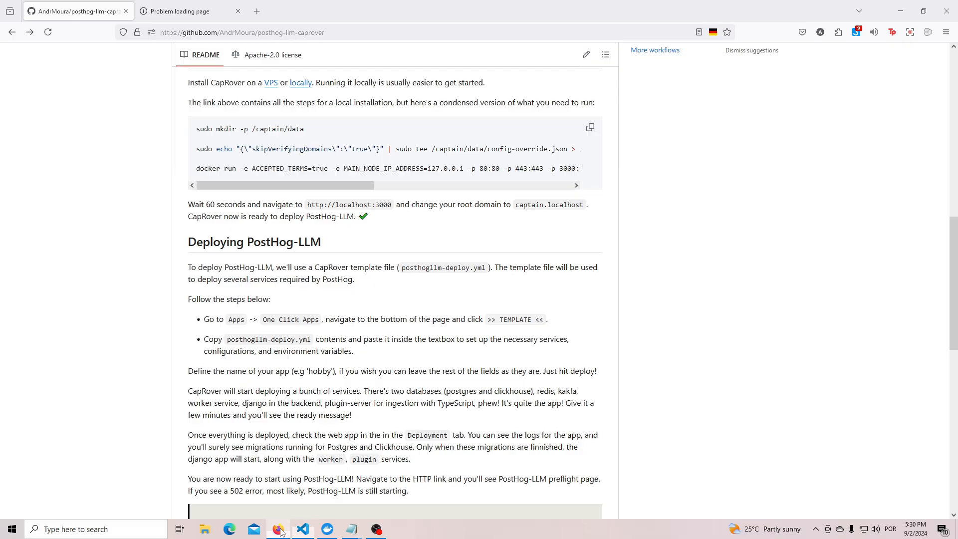
click(193, 11)
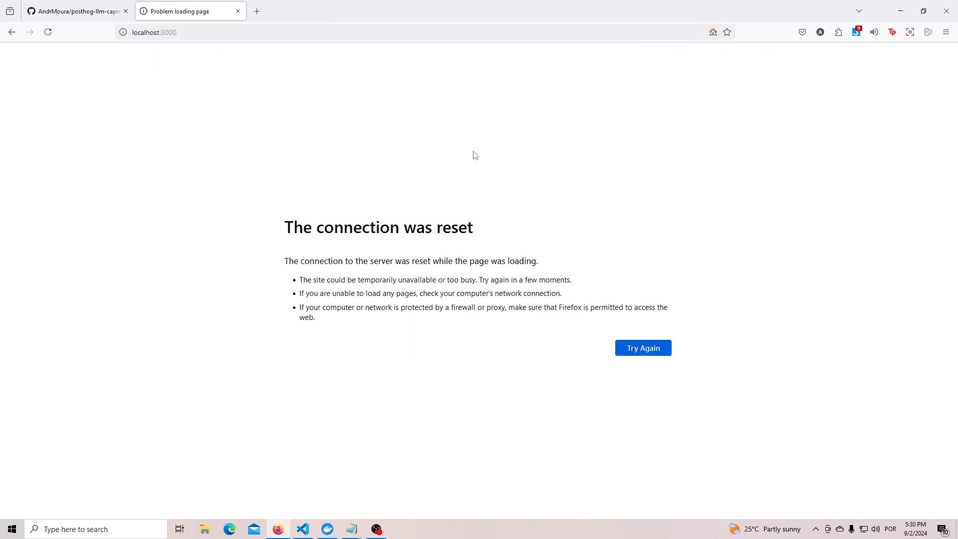
click(48, 32)
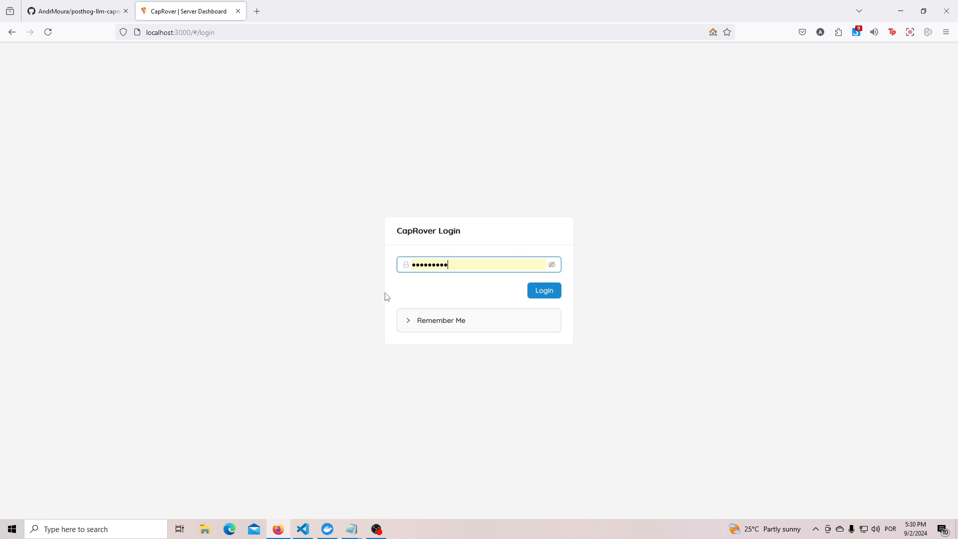
click(552, 265)
click(545, 292)
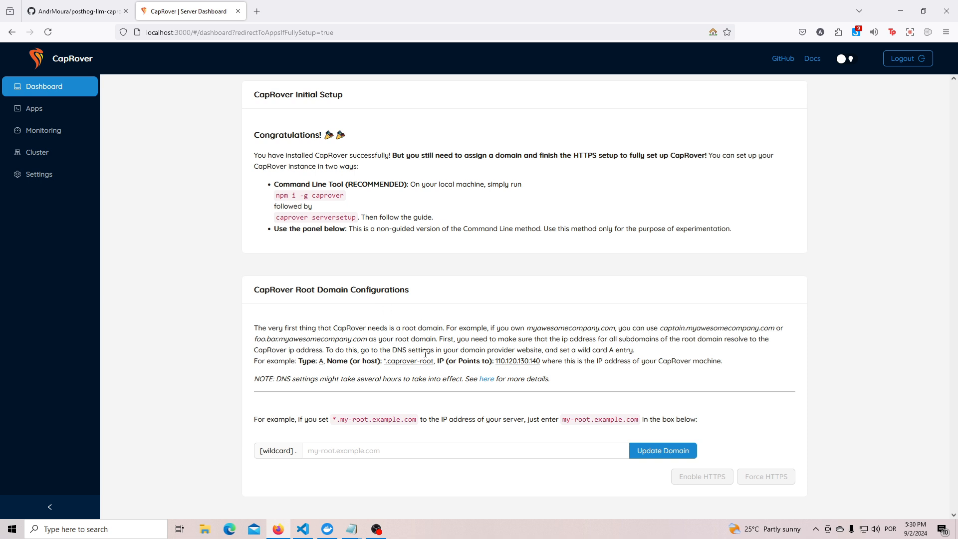
Update CapRover's root domain to captain.localhost, follow the redirect and log in again.
click(343, 451)
text(captain.local)
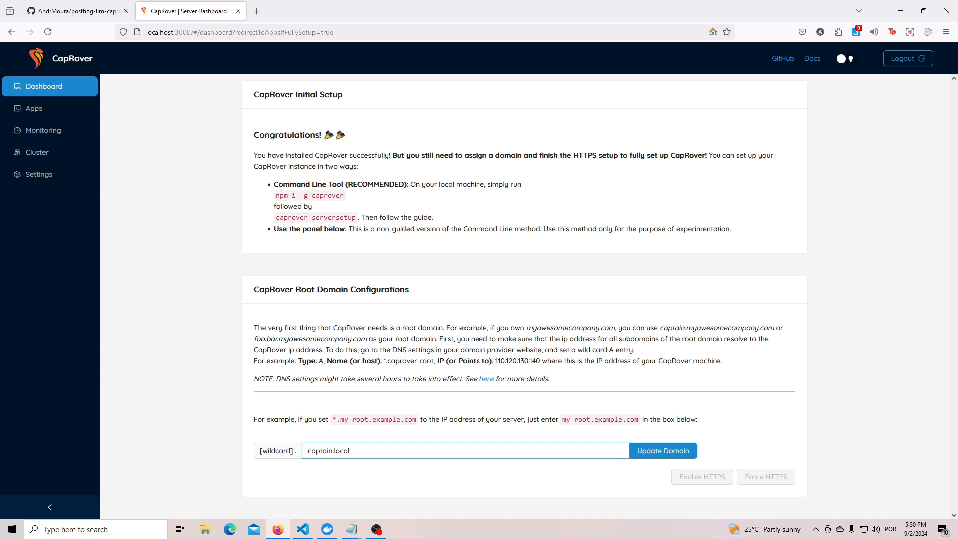
text(host)
click(655, 455)
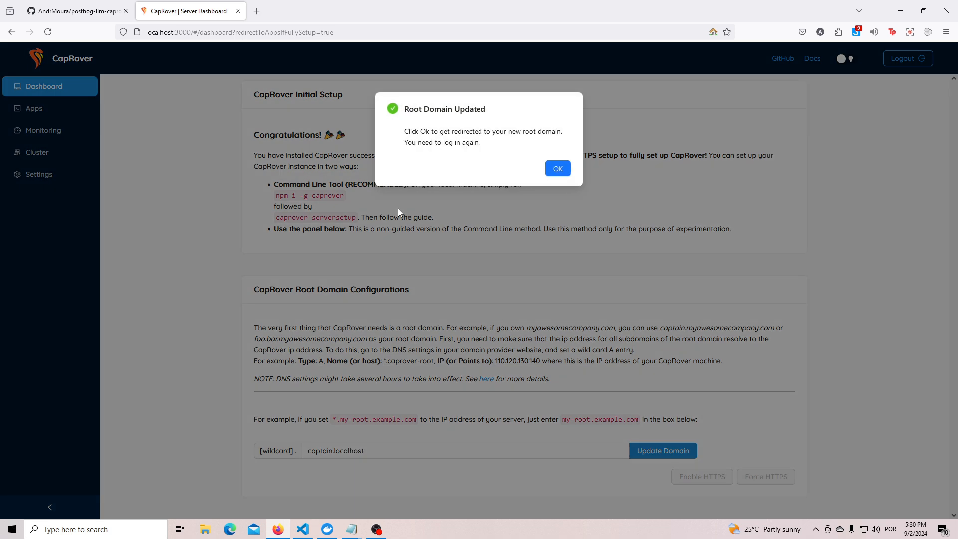
click(553, 167)
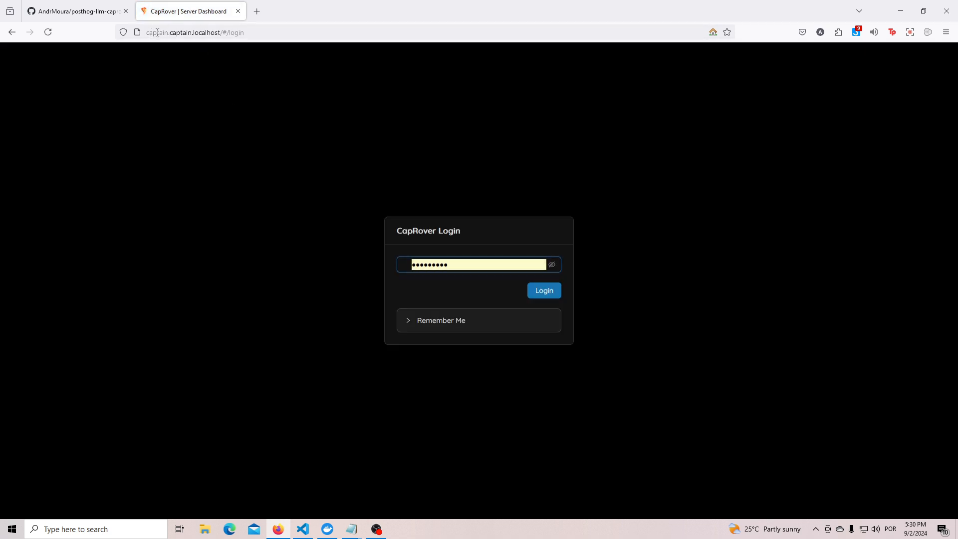
click(544, 293)
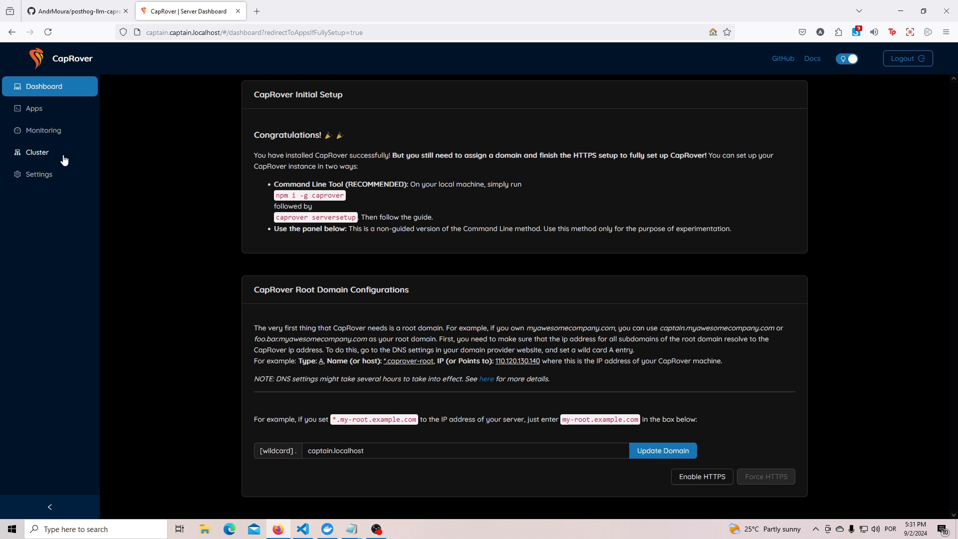
Load the default NGINX configurations for editing in the CapRover settings.
click(50, 174)
scroll(317, 270, down, 10)
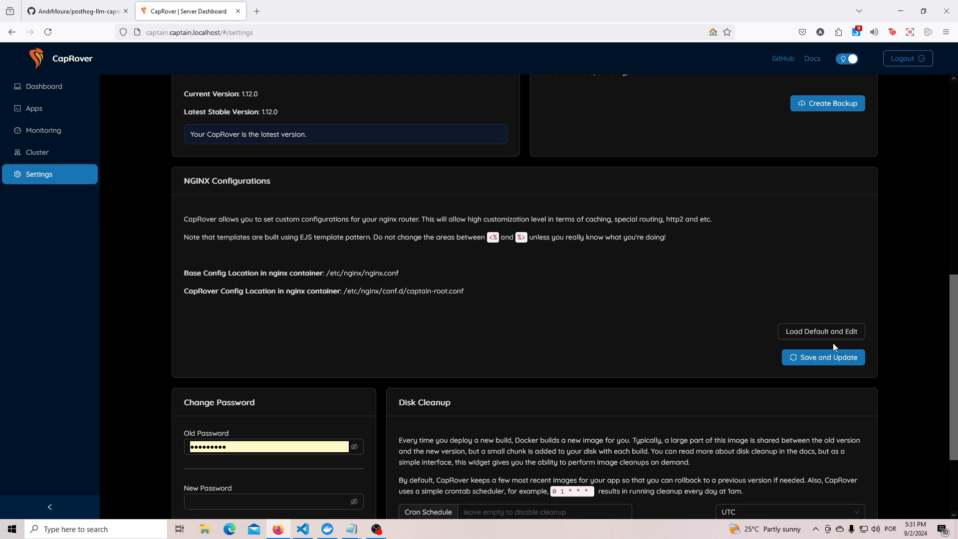
click(809, 339)
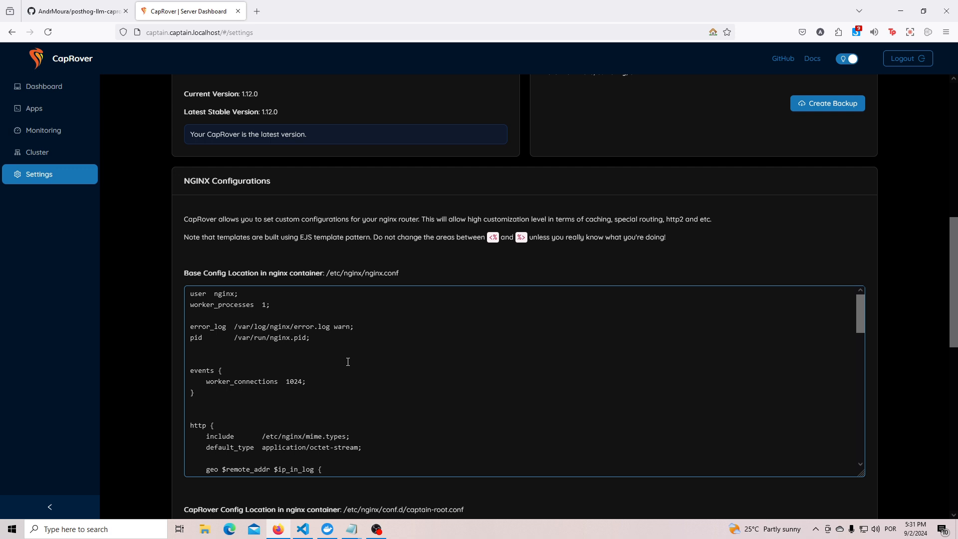
Search the NGINX configurations for "proxy_", set proxy_read_timeout to 1000s in captain-root.conf's appData location block, and save and update.
scroll(318, 342, down, 2)
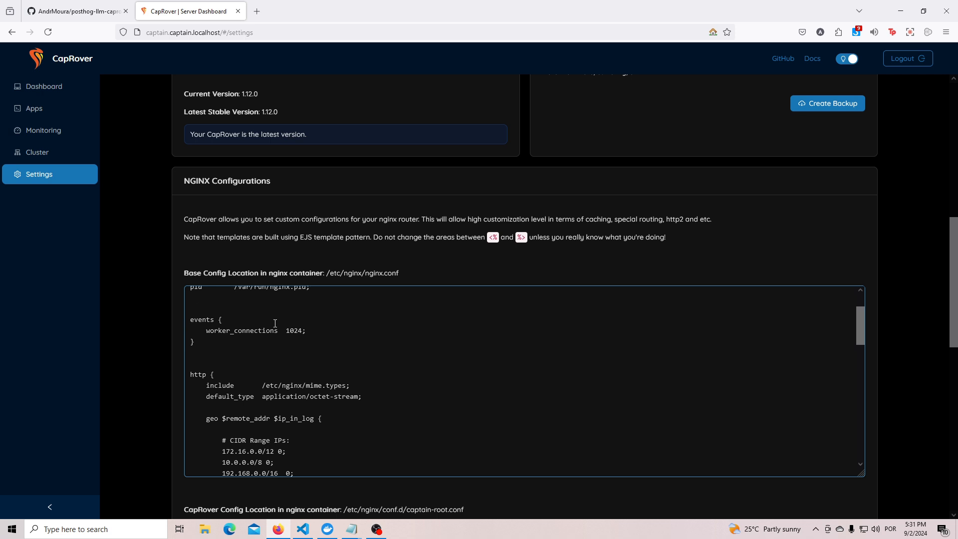
scroll(271, 320, down, 5)
key(ctrl+f)
text(proxy_)
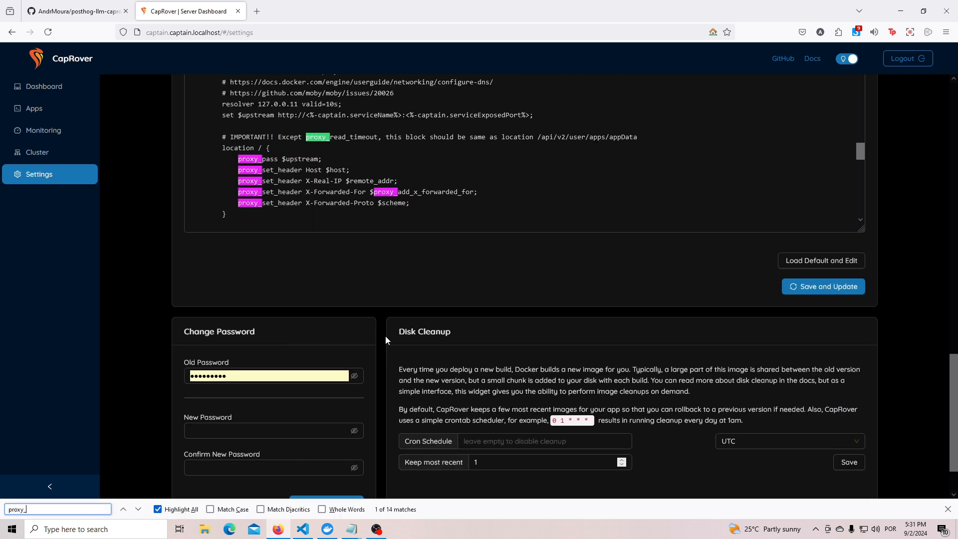
scroll(430, 201, down, 3)
scroll(431, 201, down, 3)
scroll(266, 221, up, 3)
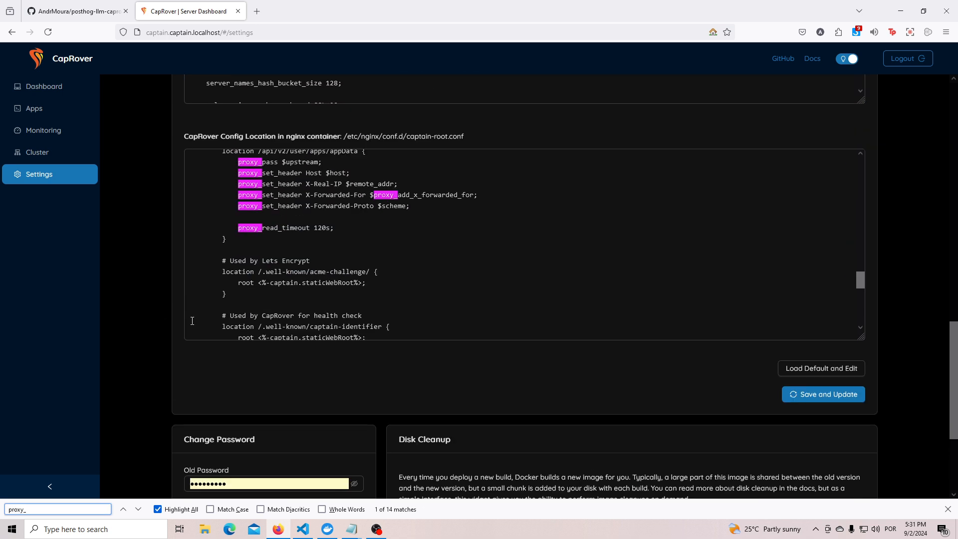
double_click(320, 231)
text(100)
text(0s)
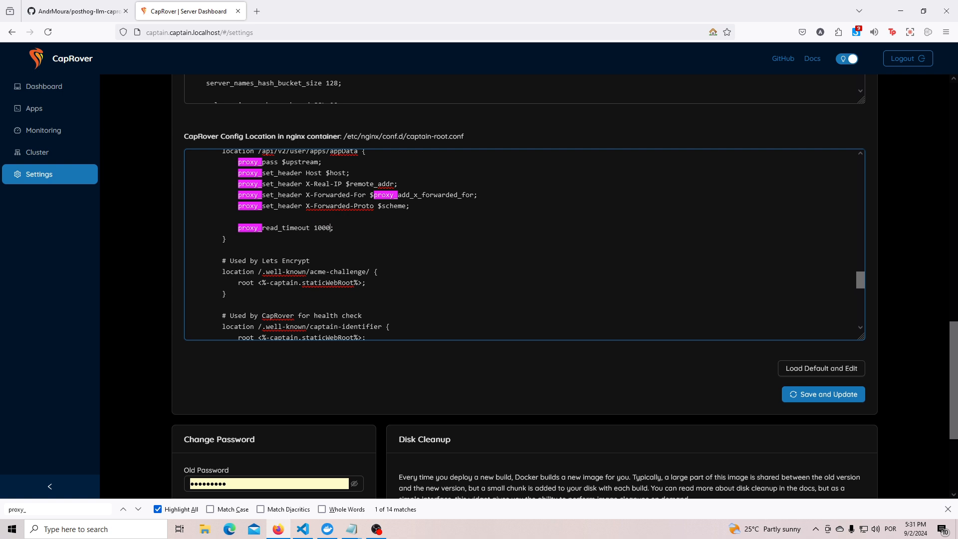
click(818, 394)
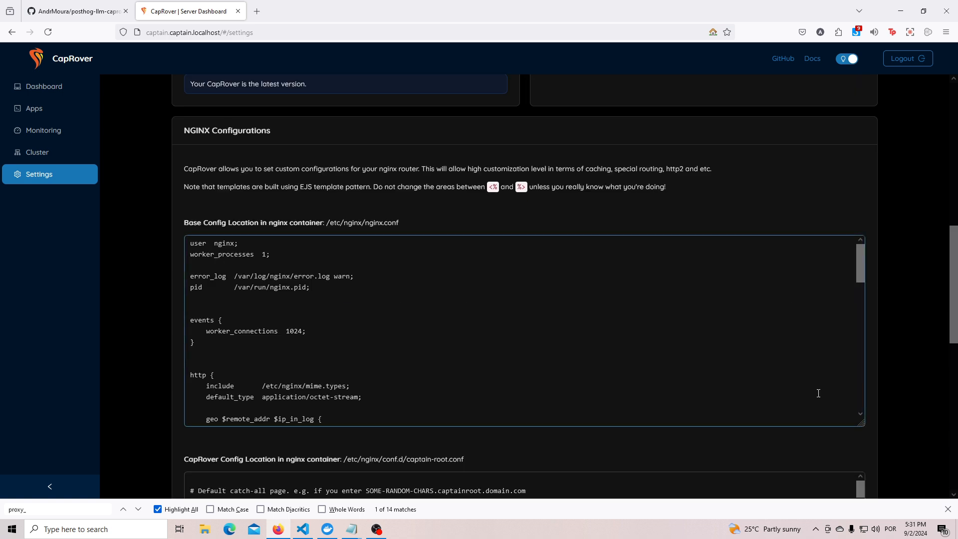
Open the >> TEMPLATE << entry at the end of the One-Click Apps list.
click(47, 114)
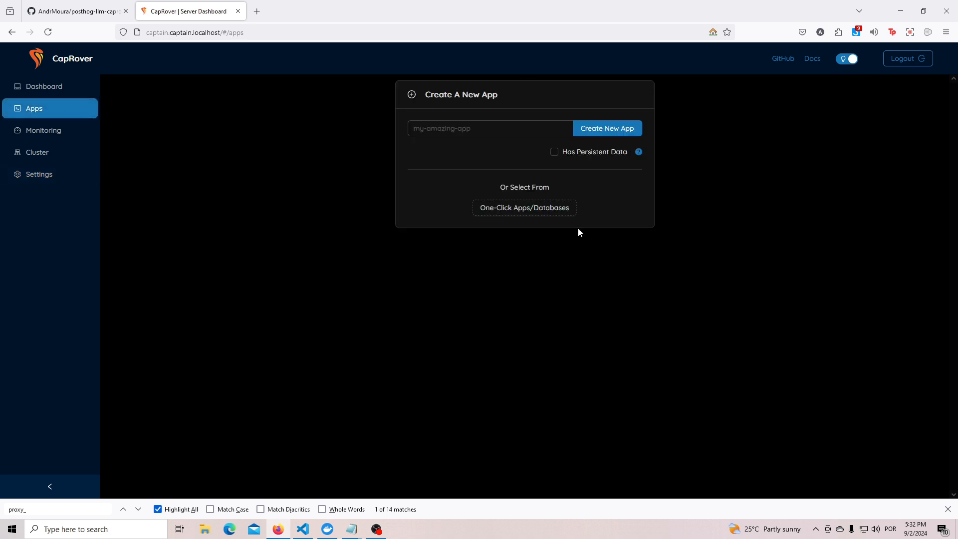
click(530, 215)
scroll(620, 294, down, 20)
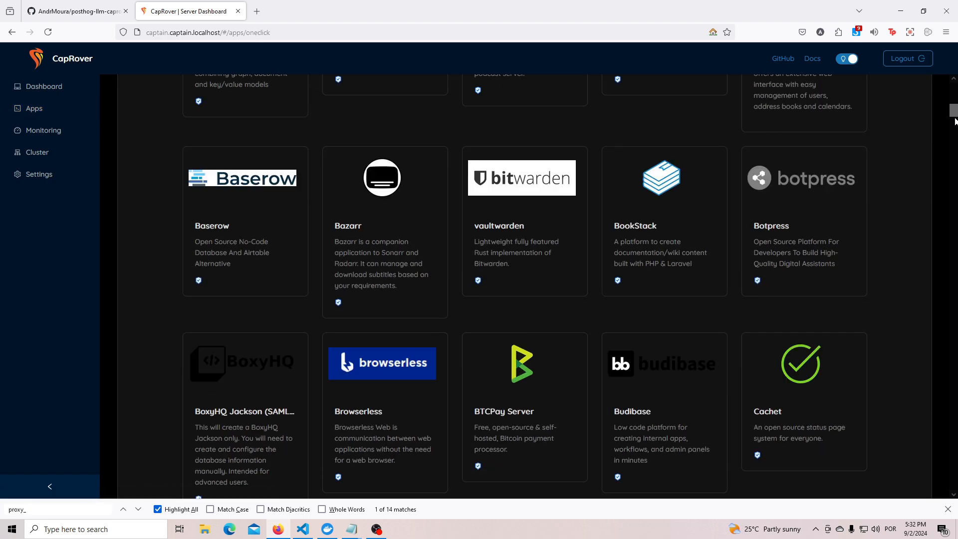
middle_click(176, 137)
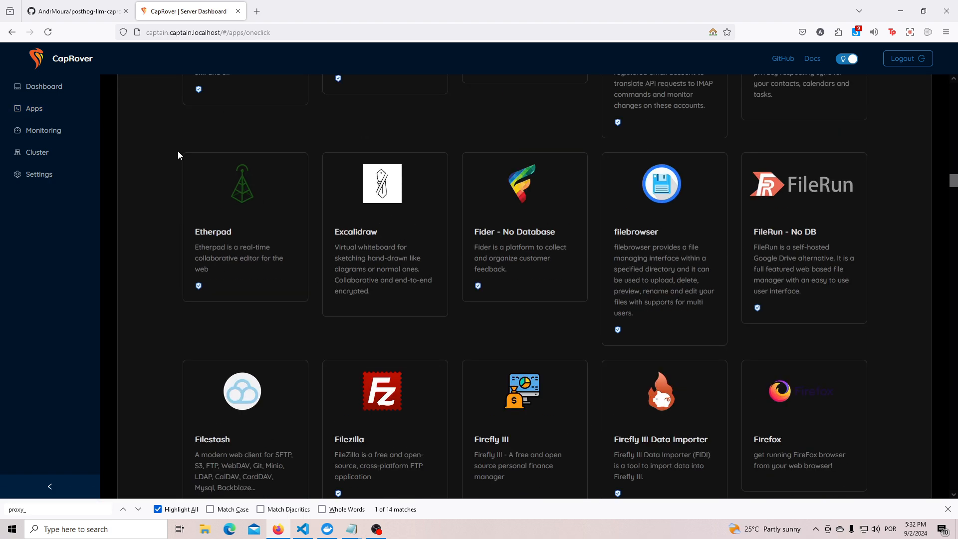
middle_click(166, 502)
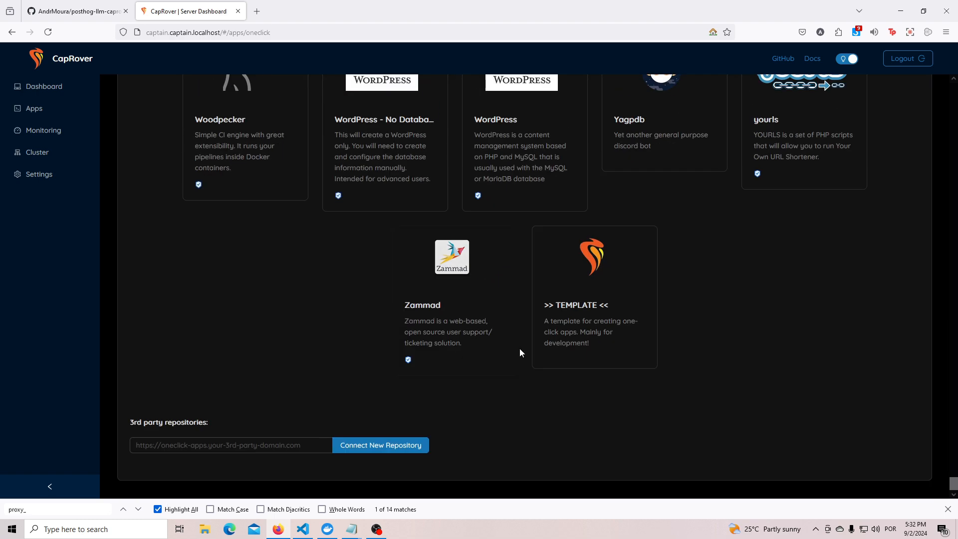
click(586, 320)
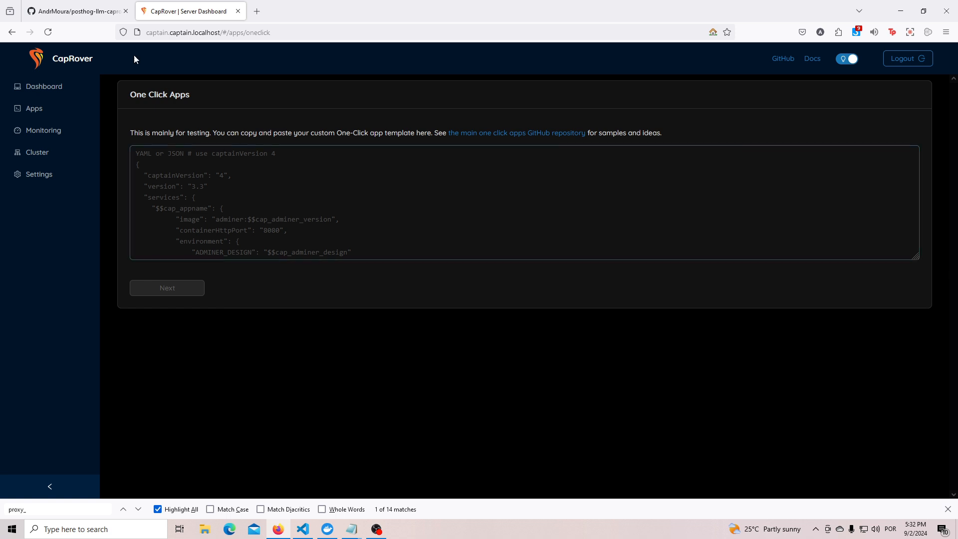
Open posthogllm-deploy.yml in the GitHub repository and examine its service definitions and variables.
click(80, 11)
scroll(134, 229, up, 10)
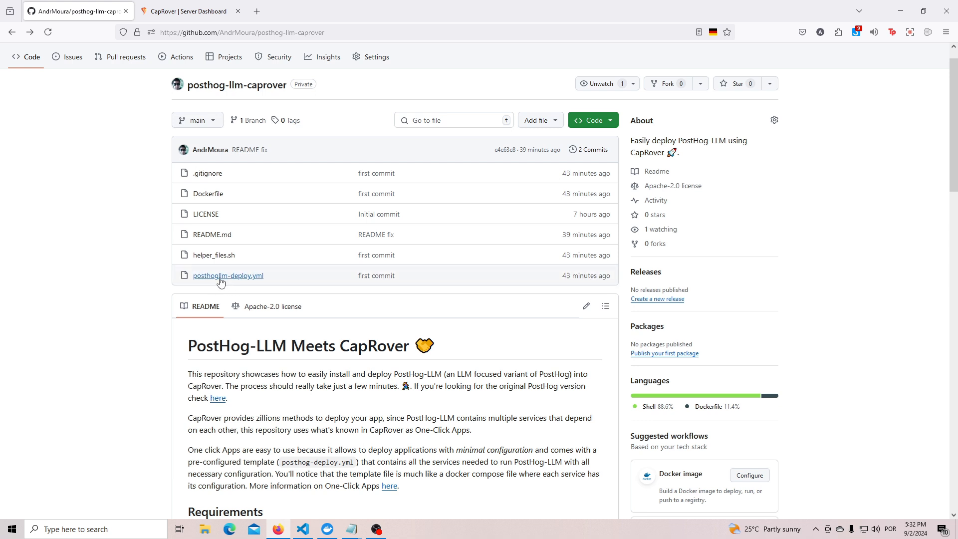
click(218, 277)
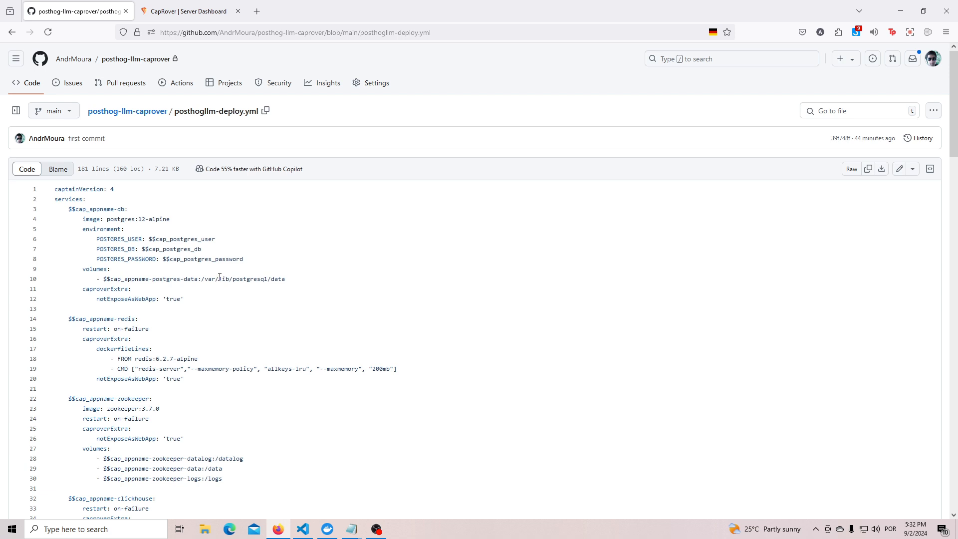
scroll(274, 295, down, 3)
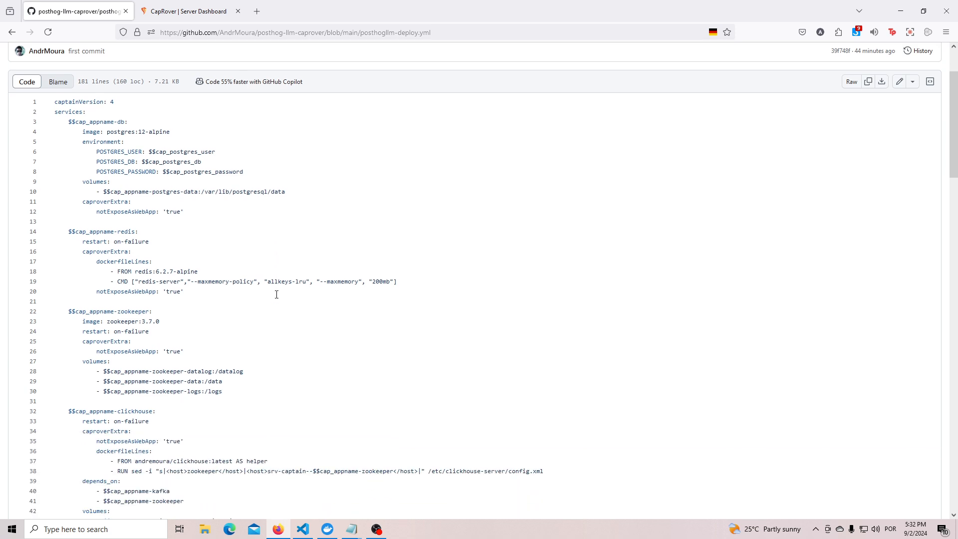
scroll(383, 284, down, 8)
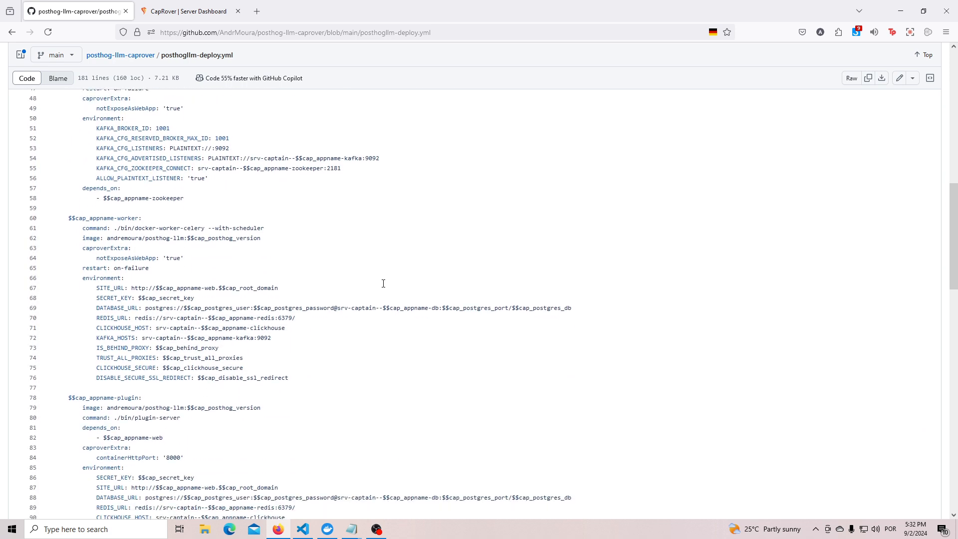
scroll(383, 284, down, 3)
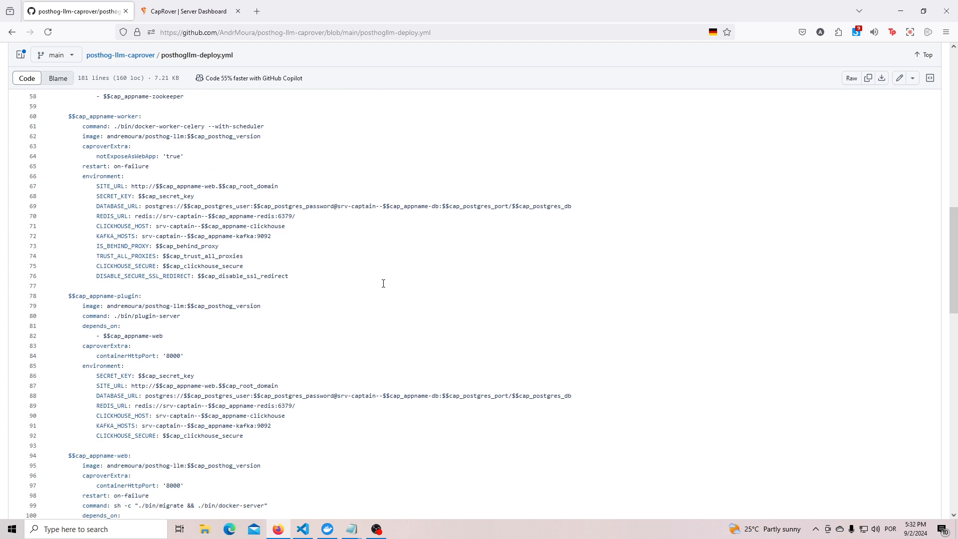
scroll(273, 347, down, 5)
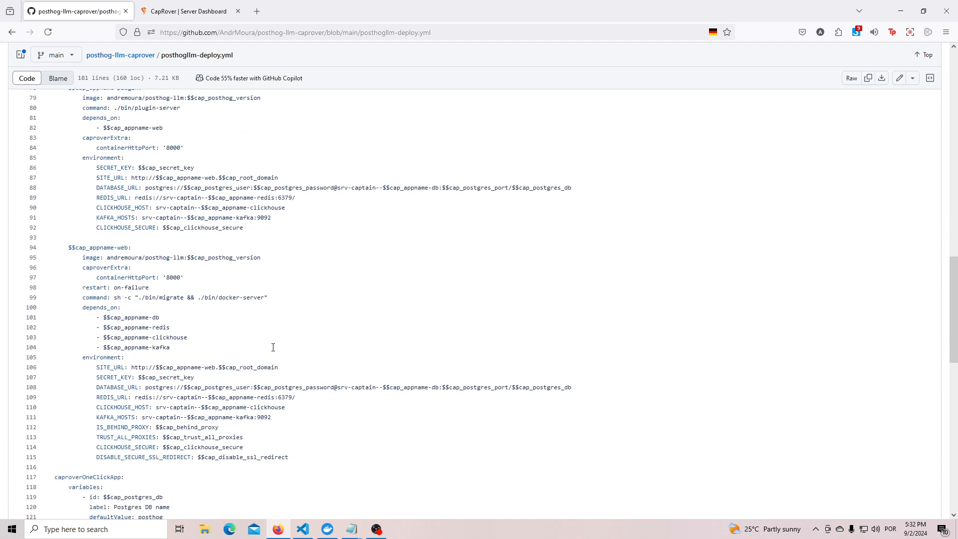
scroll(273, 347, down, 2)
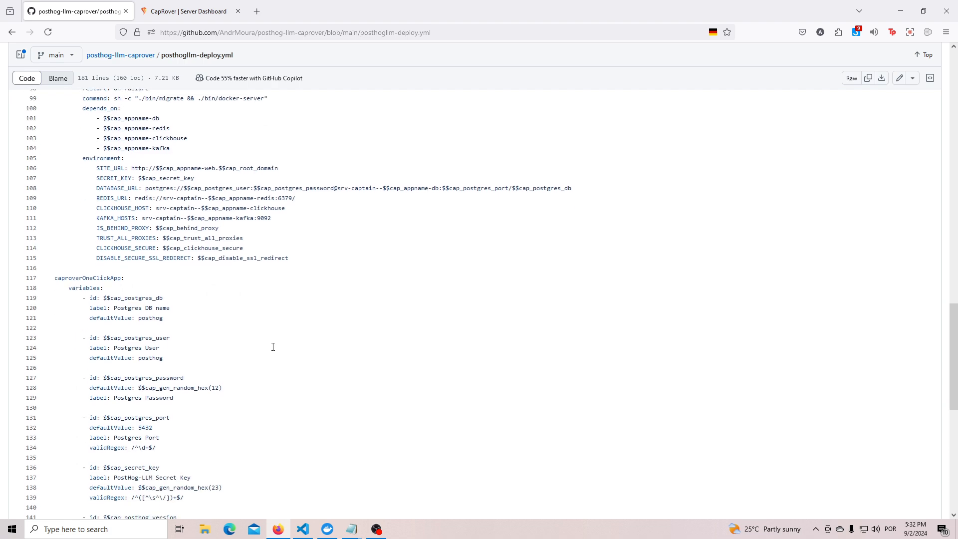
scroll(469, 304, up, 20)
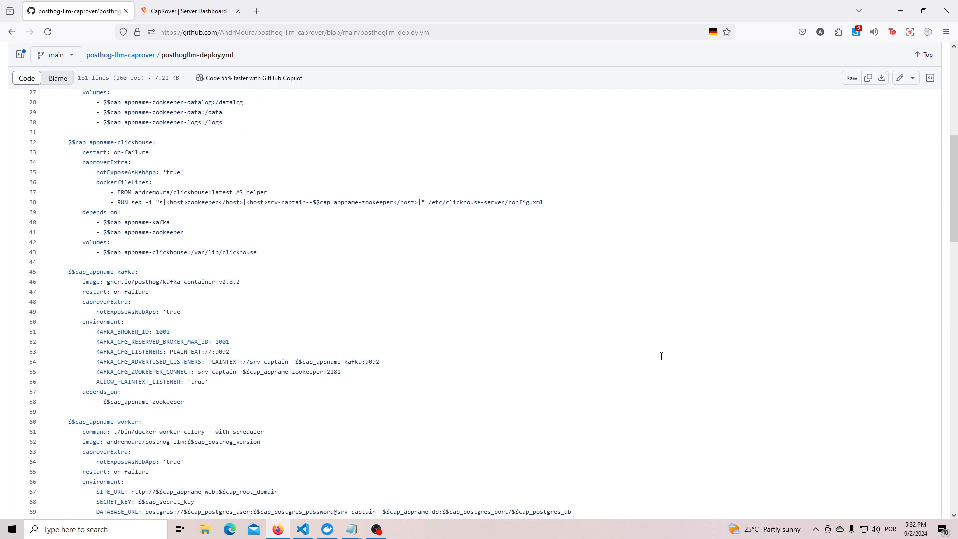
Copy the full contents of posthogllm-deploy.yml and paste them into CapRover's custom One-Click app template.
click(868, 170)
click(189, 11)
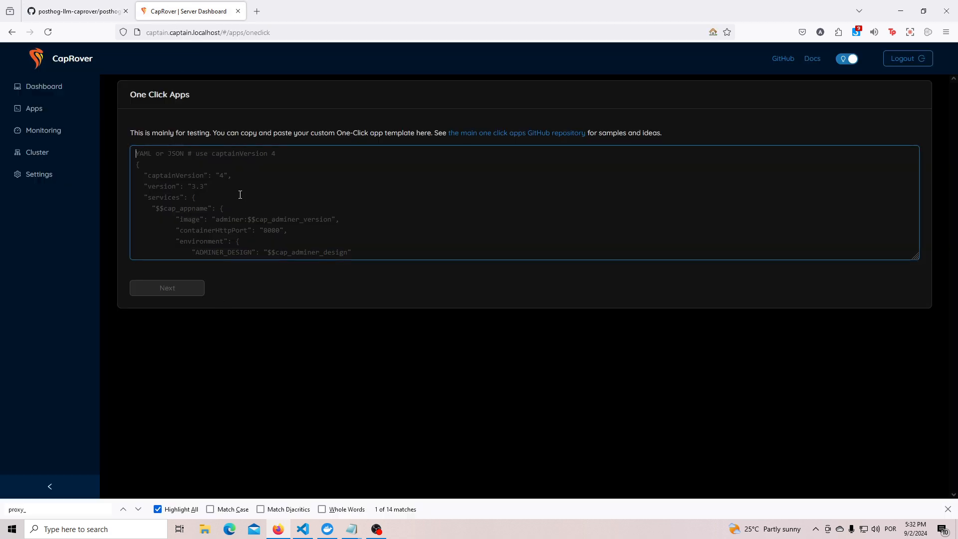
key(ctrl+v)
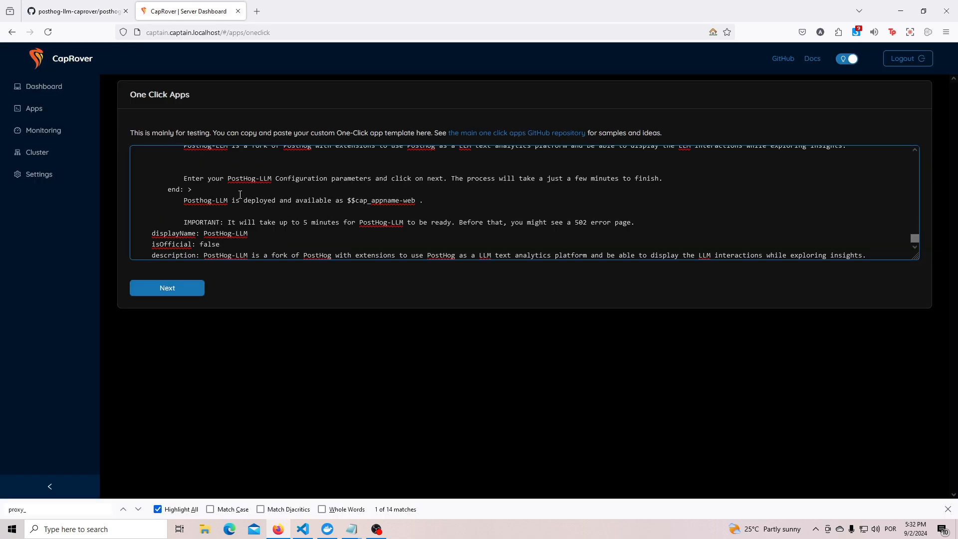
Submit the pasted template and review the PostHog-LLM setup form's Postgres, secret key, version, proxy, SSL redirect and ClickHouse parameters.
click(184, 292)
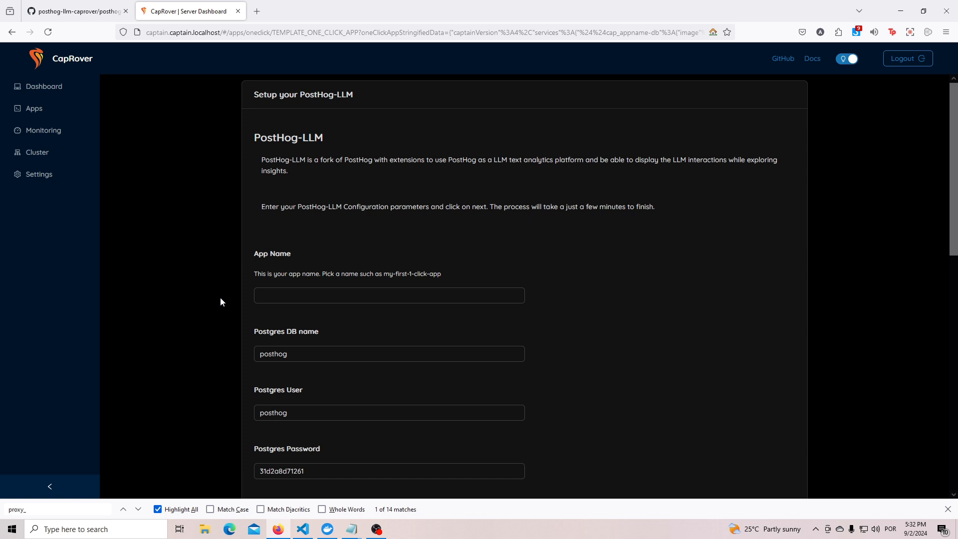
scroll(268, 307, down, 4)
click(269, 307)
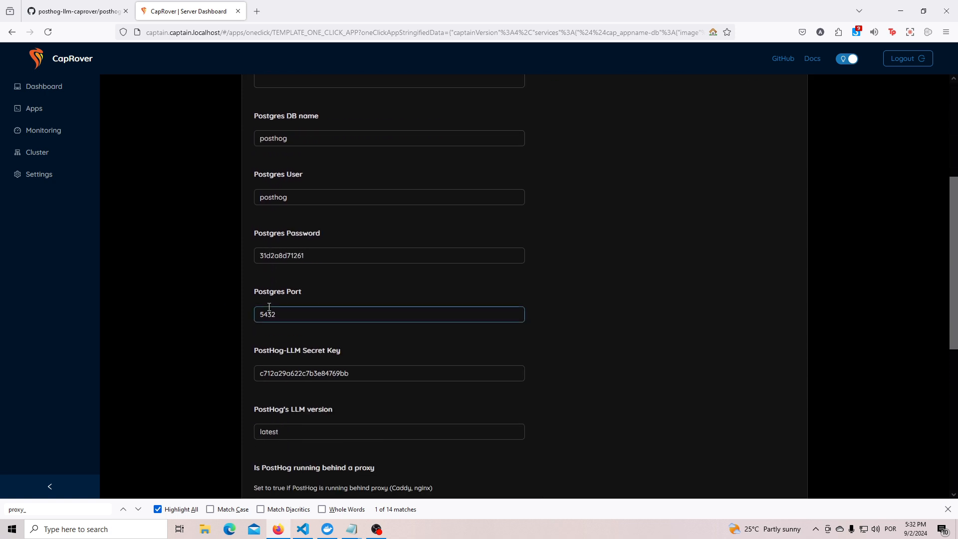
scroll(269, 307, down, 2)
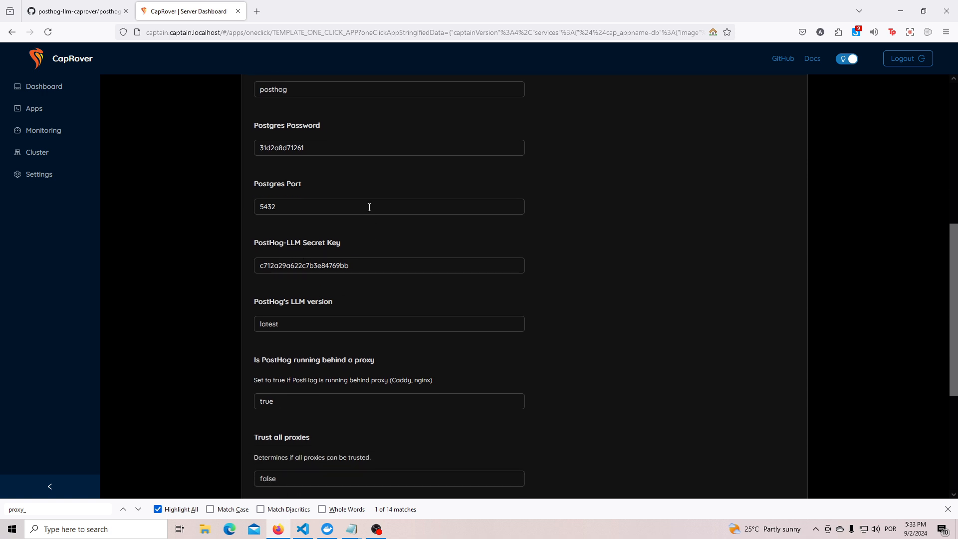
click(306, 208)
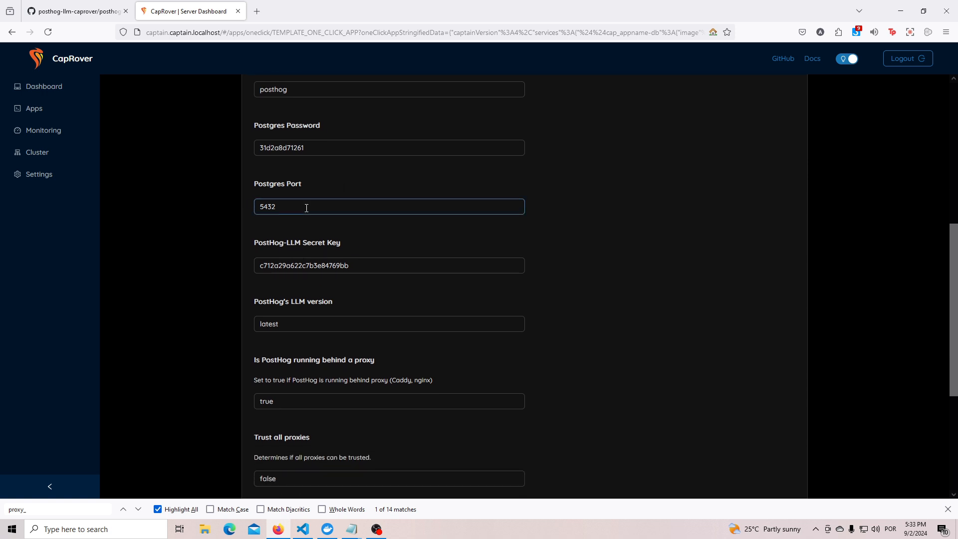
scroll(306, 208, down, 1)
scroll(333, 274, down, 2)
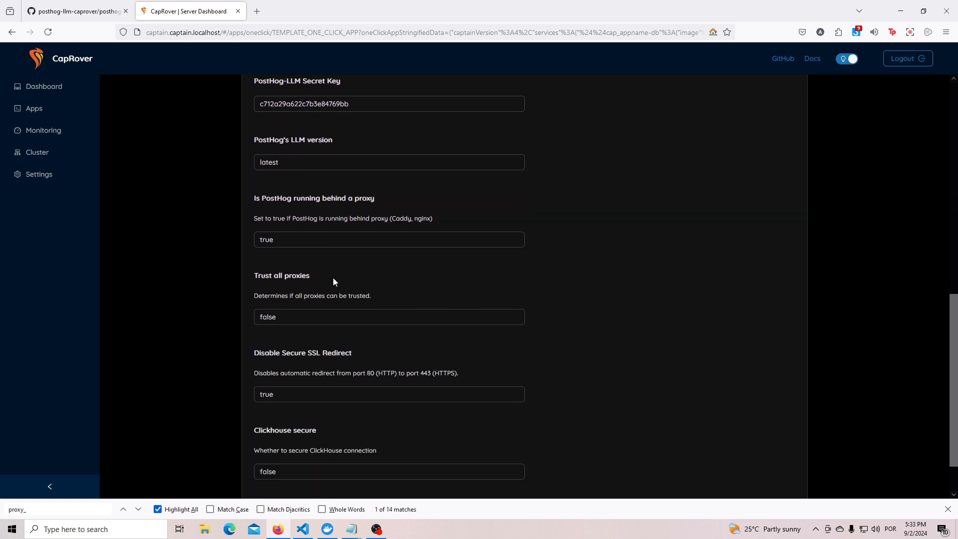
scroll(215, 267, up, 10)
Name the app hobby, deploy it with the remaining default parameters, and look through the deployment progress list.
click(282, 292)
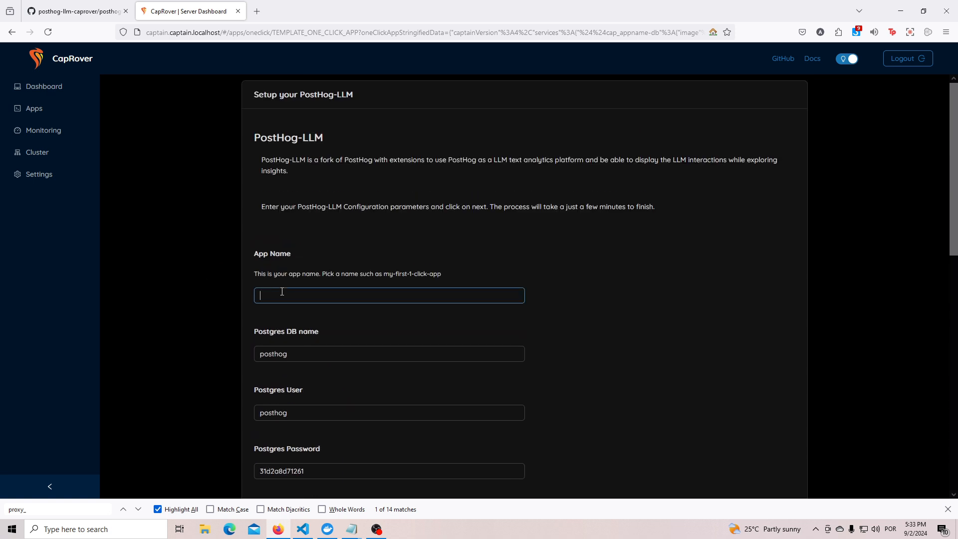
text(hobby)
scroll(200, 346, down, 10)
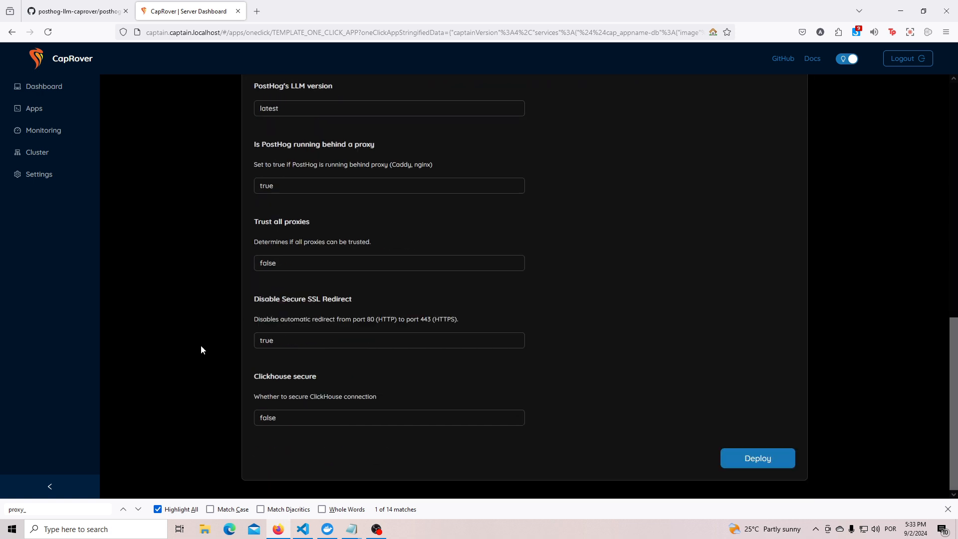
scroll(215, 384, up, 1)
scroll(215, 384, up, 10)
scroll(217, 385, down, 10)
scroll(217, 385, up, 2)
scroll(428, 408, down, 2)
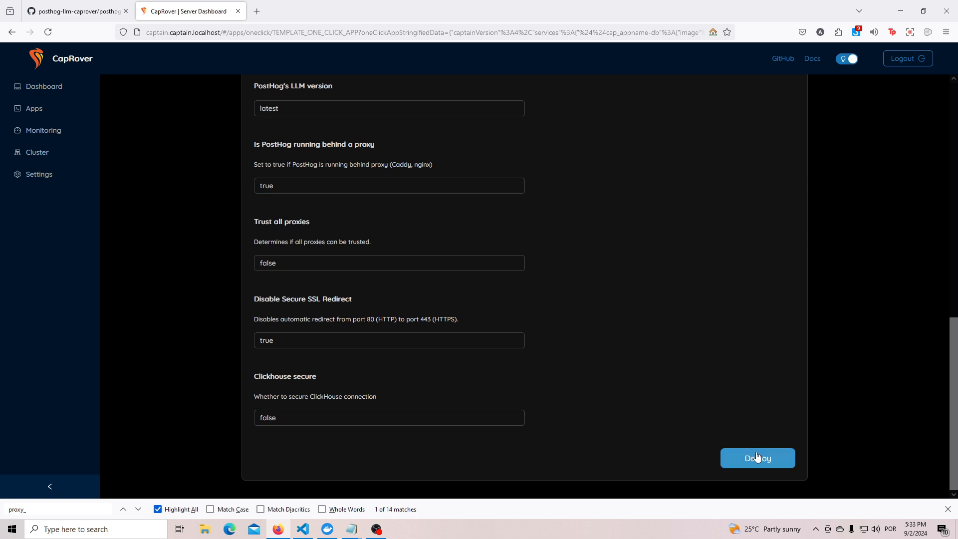
click(757, 456)
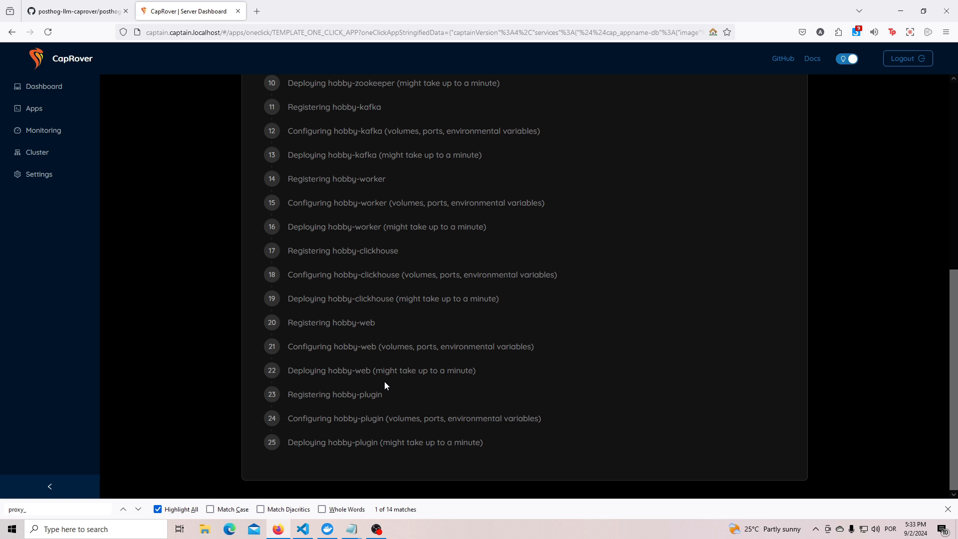
scroll(385, 376, up, 7)
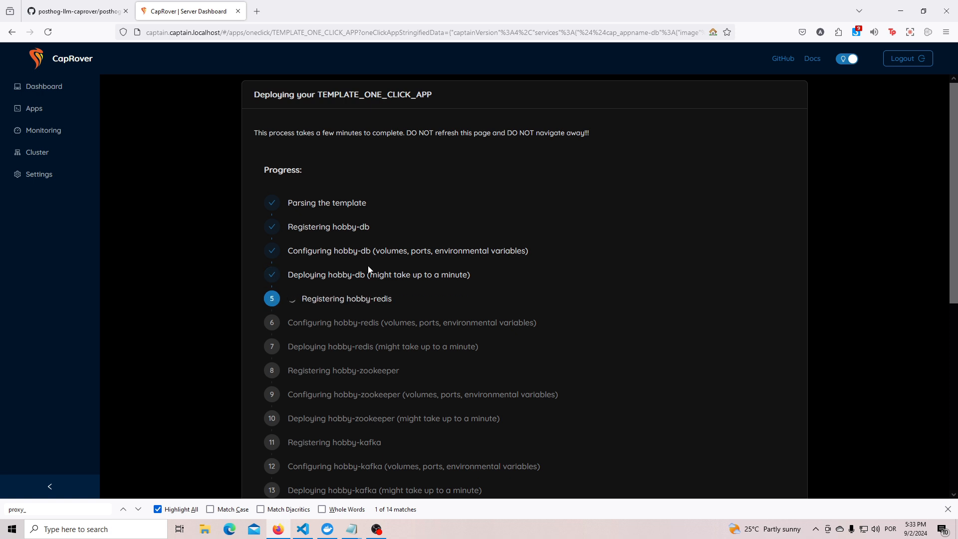
scroll(367, 265, down, 1)
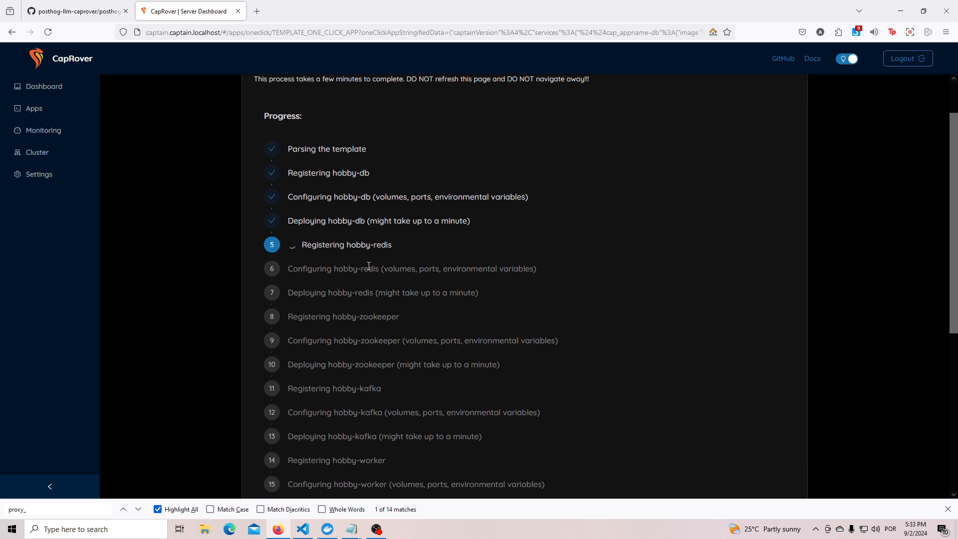
scroll(387, 307, down, 4)
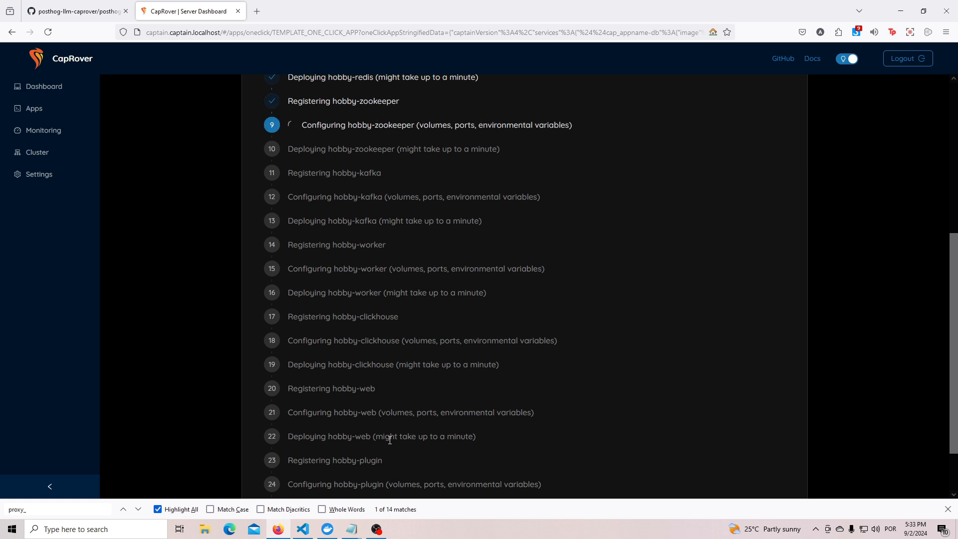
scroll(389, 439, up, 5)
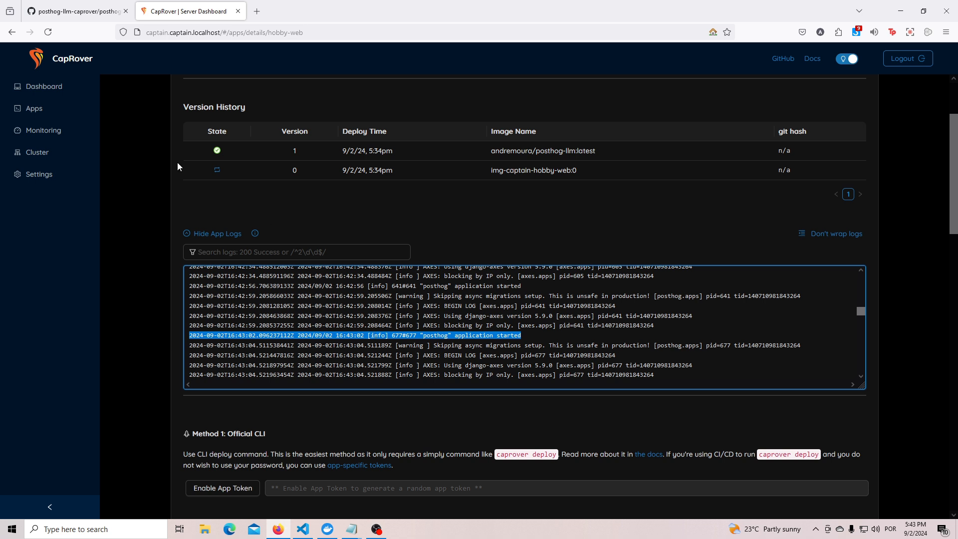
Open the hobby-web app's public address from its HTTP settings.
scroll(176, 200, up, 3)
click(215, 133)
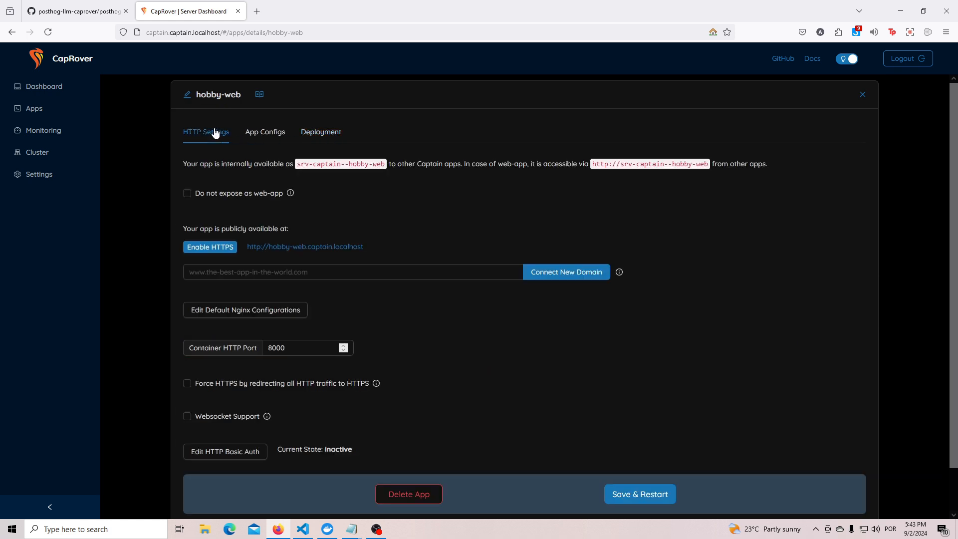
click(315, 247)
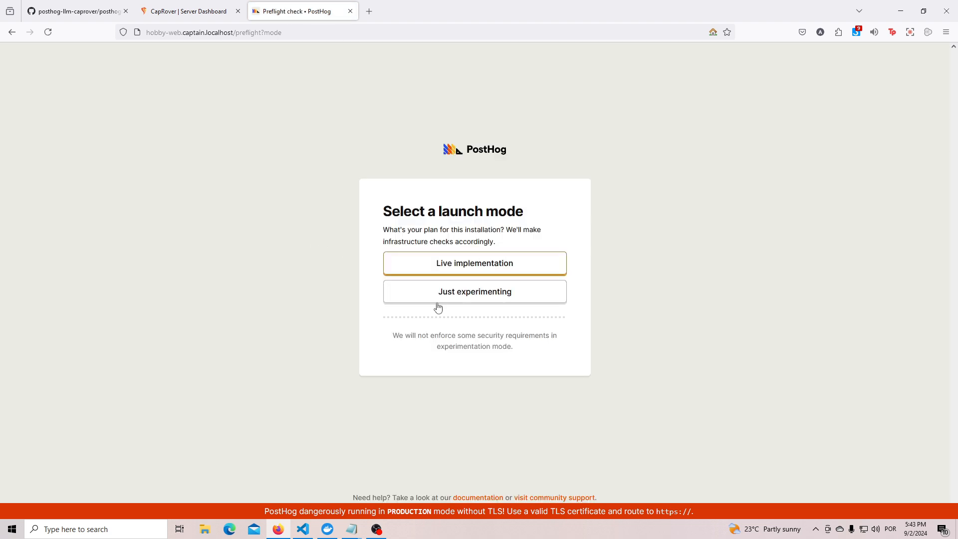
Choose the Live implementation launch mode in PostHog, review the validation checks, and continue to the signup form.
click(448, 272)
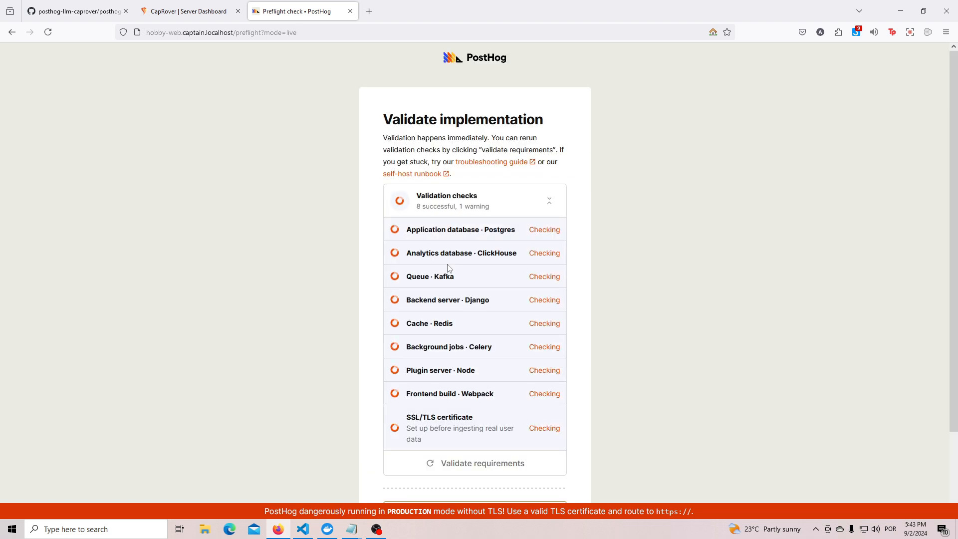
scroll(622, 457, down, 2)
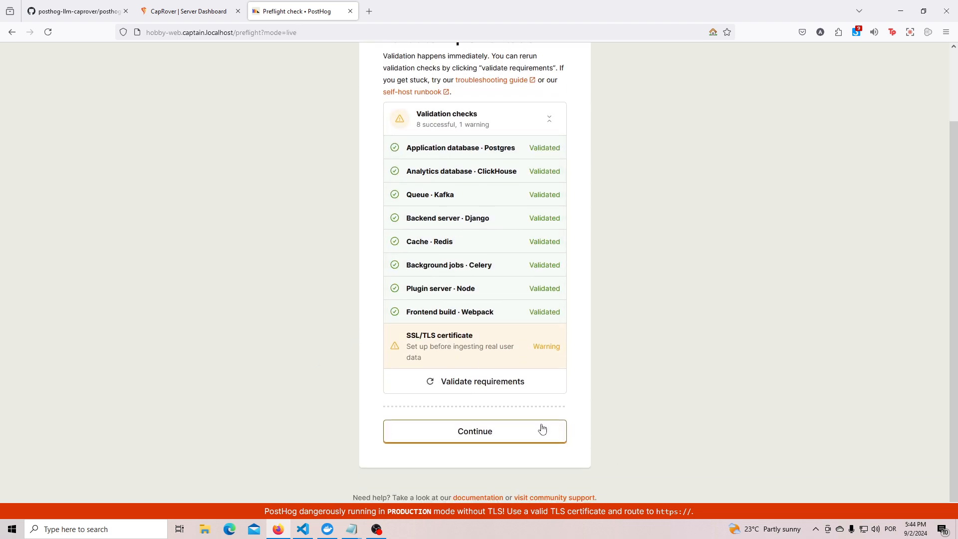
click(543, 431)
Enter the account's email address and password in the PostHog signup form and continue.
text(test@mau)
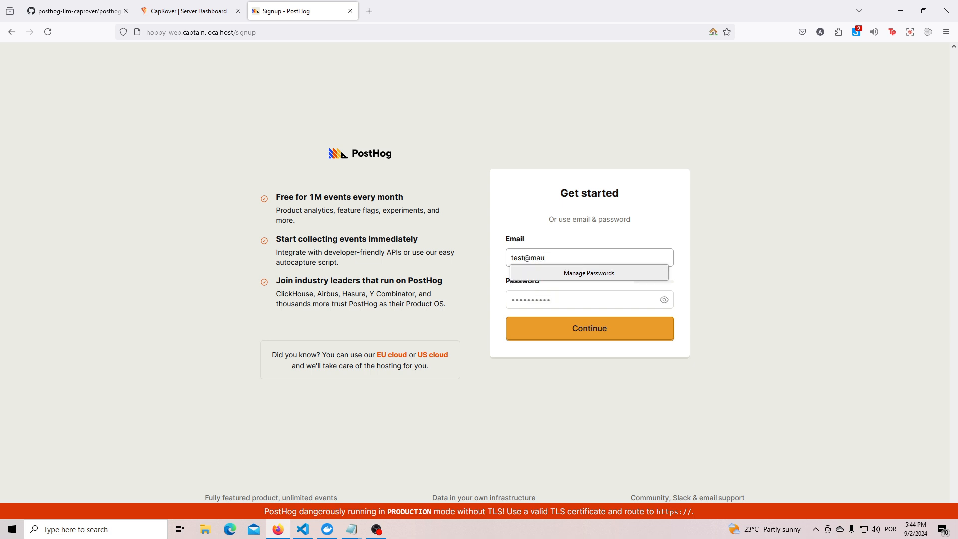
key(BackSpace)
text(il.com)
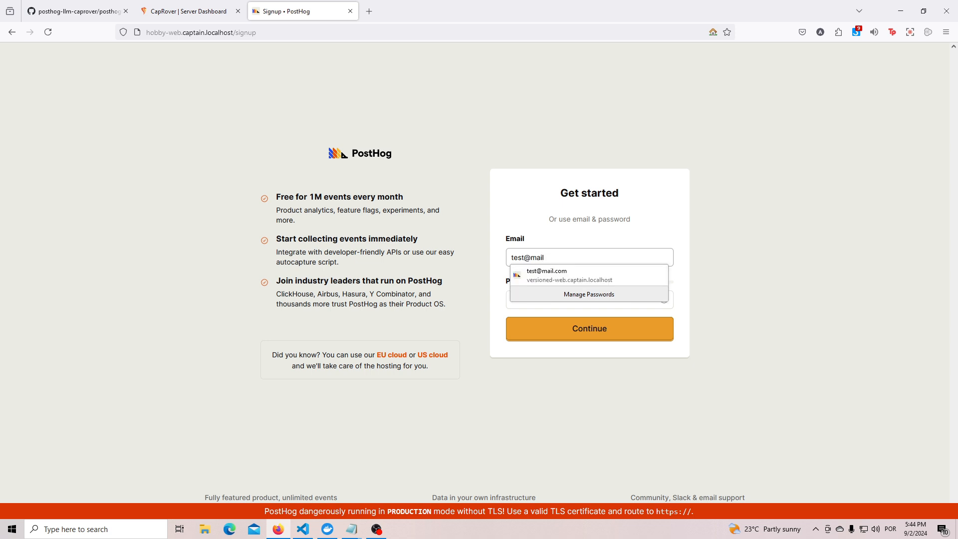
key(Down)
key(Return)
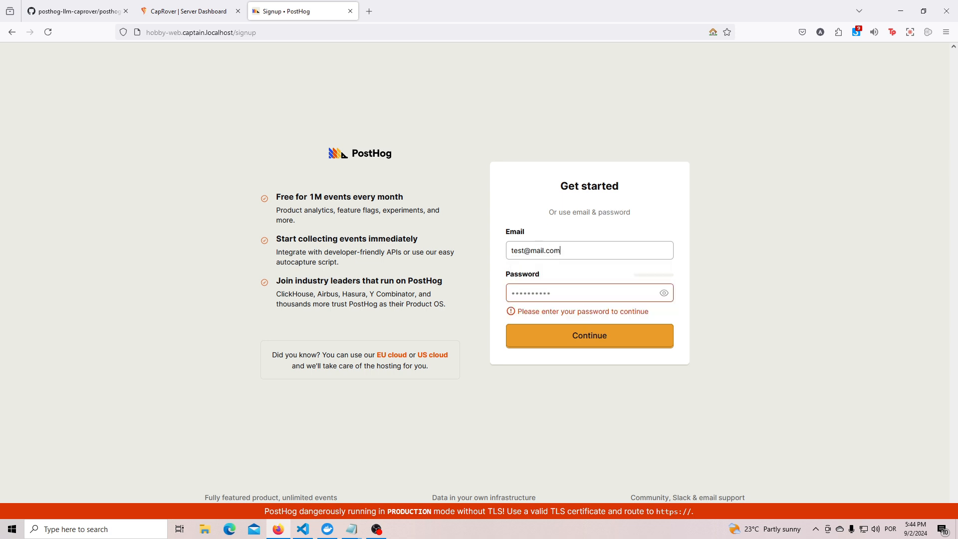
click(575, 288)
text(•••••••••)
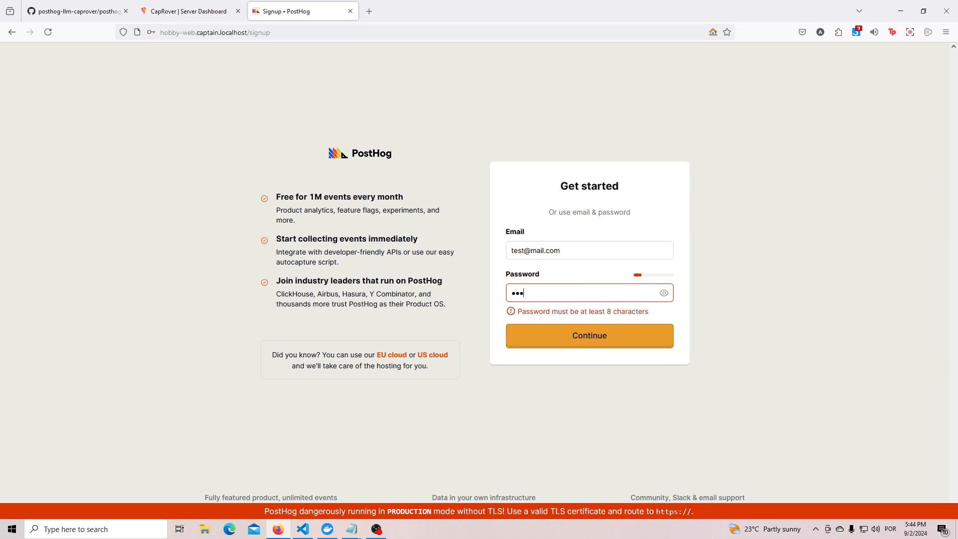
text(••••)
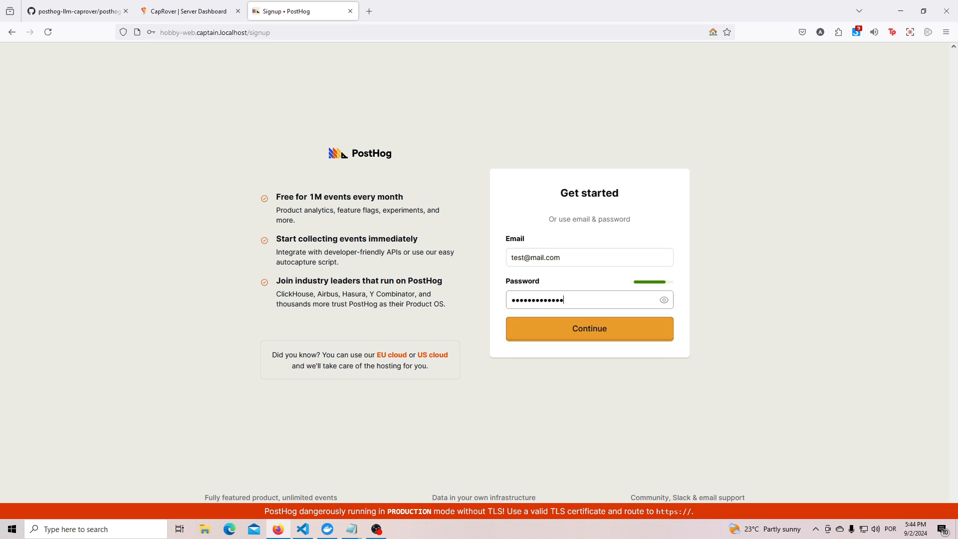
click(613, 330)
click(291, 152)
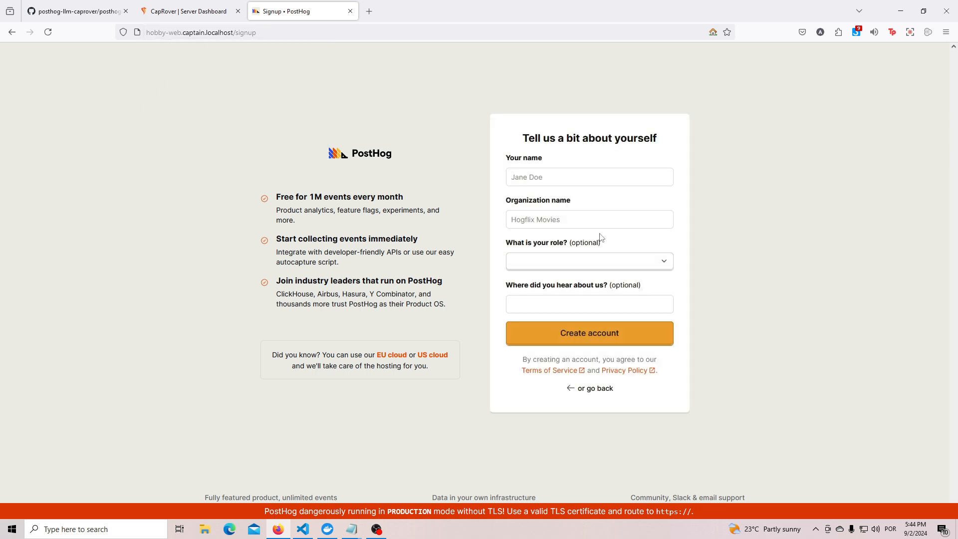
Fill in the account holder's name, set the organization name to test, and create the account.
click(558, 178)
text(test)
click(557, 219)
text(test)
click(117, 357)
click(581, 341)
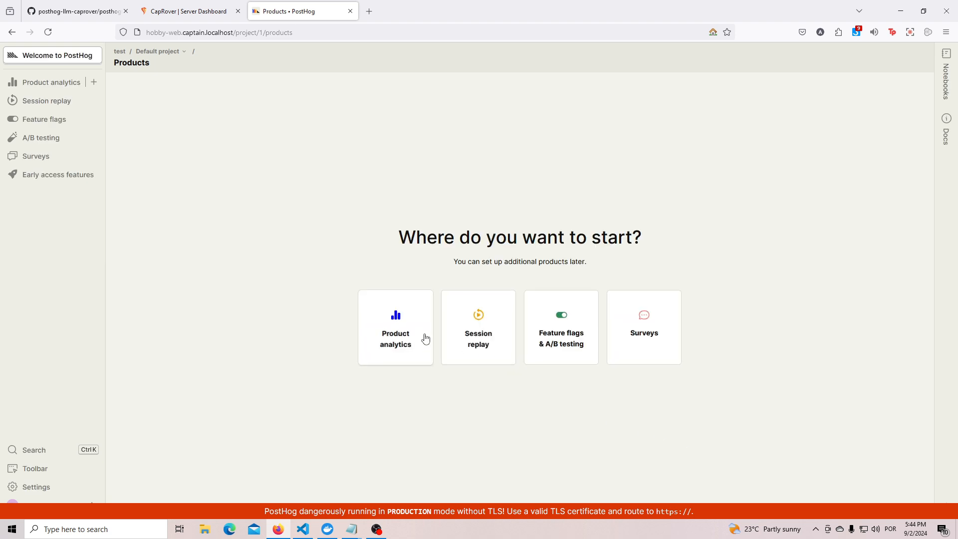
Complete the Product analytics onboarding: skip the installation setup, toggle Autocapture frontend interactions, and proceed past the teammate invitations.
click(394, 321)
scroll(723, 224, down, 3)
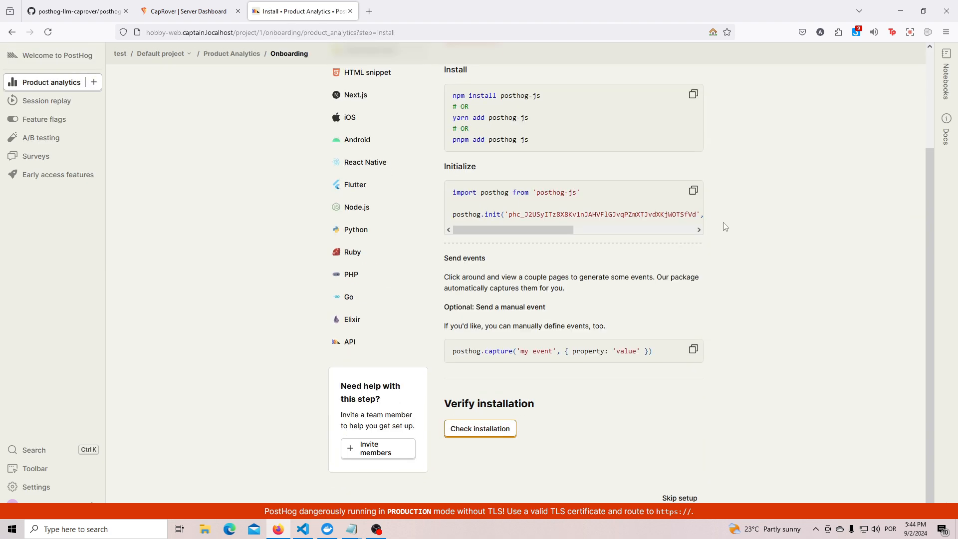
click(683, 499)
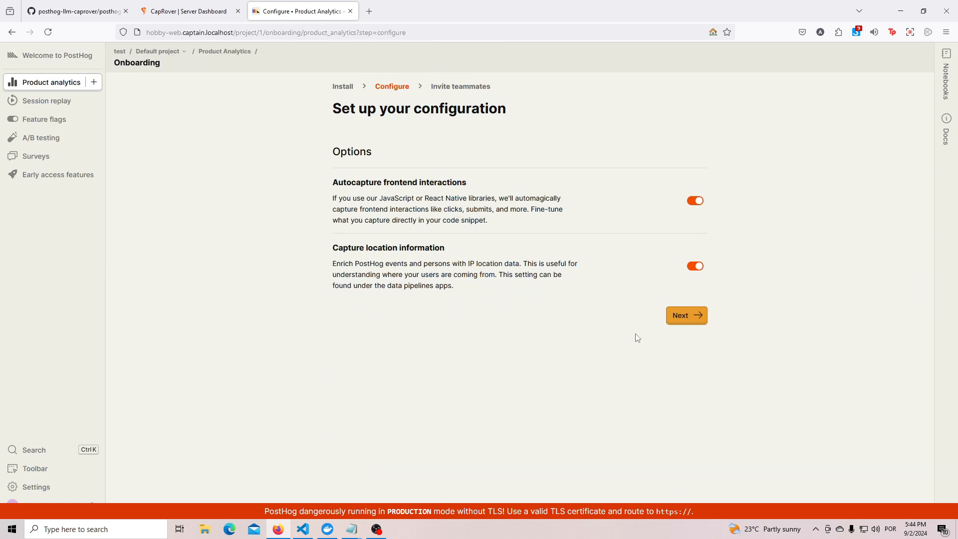
click(696, 201)
click(690, 316)
click(692, 284)
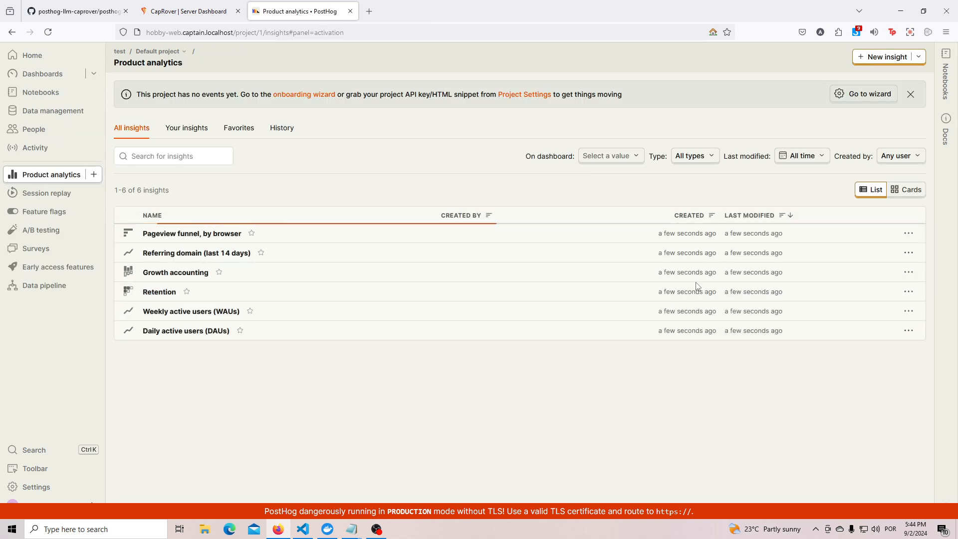